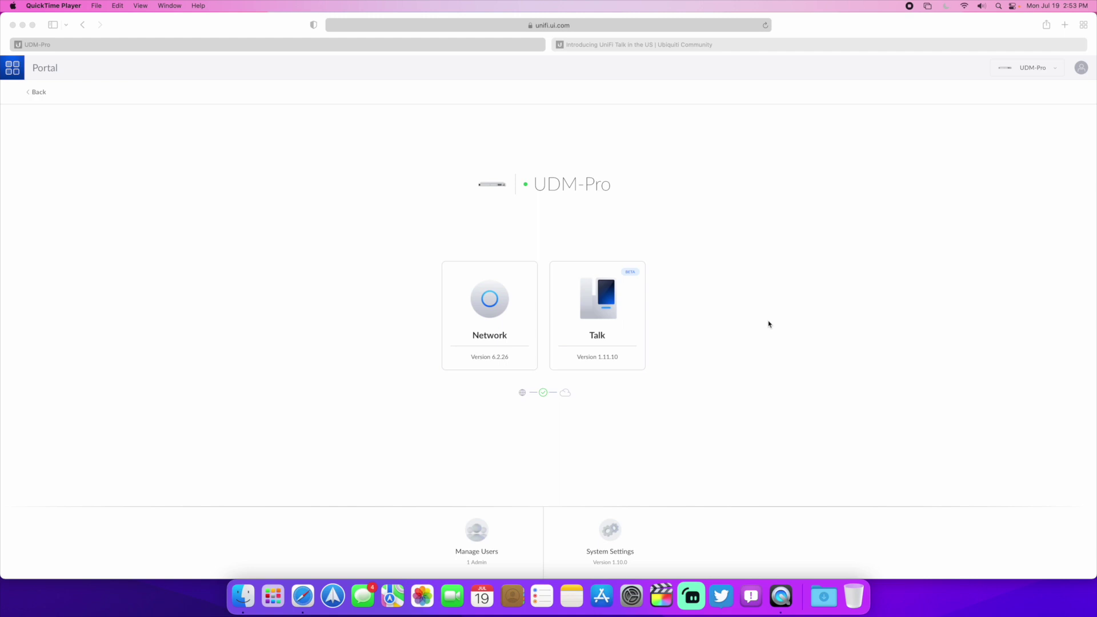
# Step: Bring Safari forward and switch to the 'Introducing UniFi Talk in the US' community article tab
pyautogui.click(734, 307)
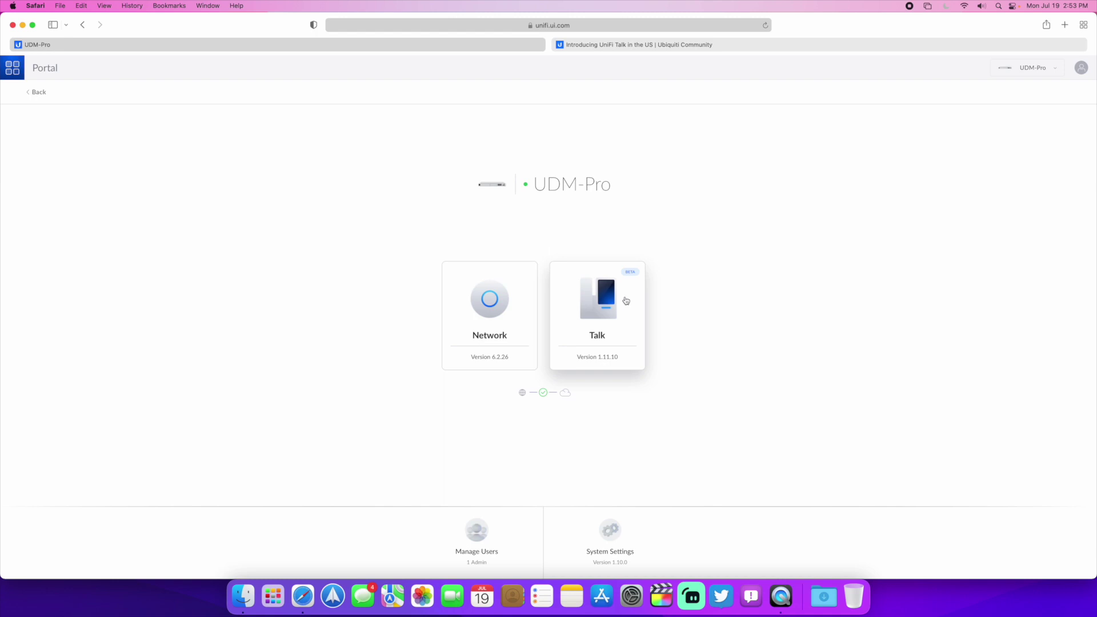
pyautogui.click(710, 44)
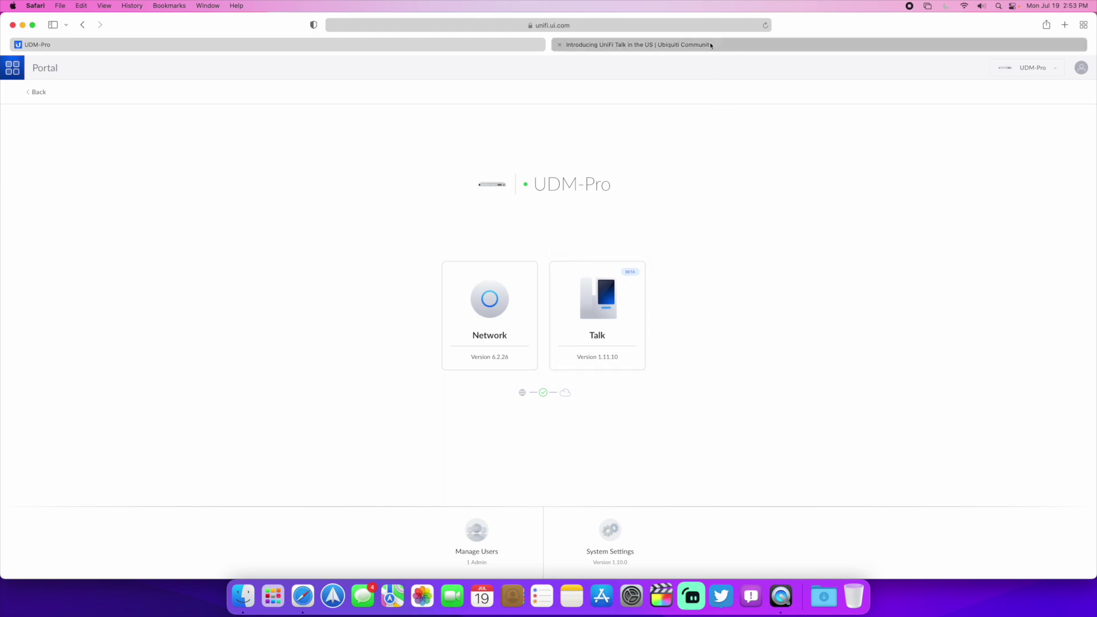
# Step: Scroll through the article to read the $9.99-per-month UniFi Talk subscription plan details
pyautogui.scroll(-3, 779, 354)
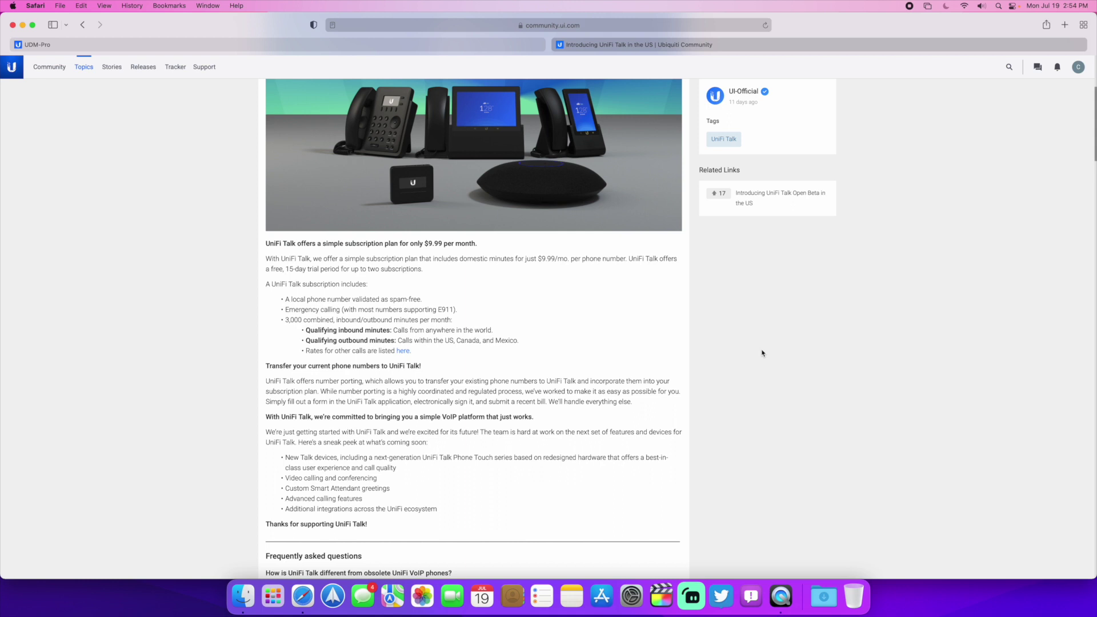
pyautogui.scroll(-2, 762, 353)
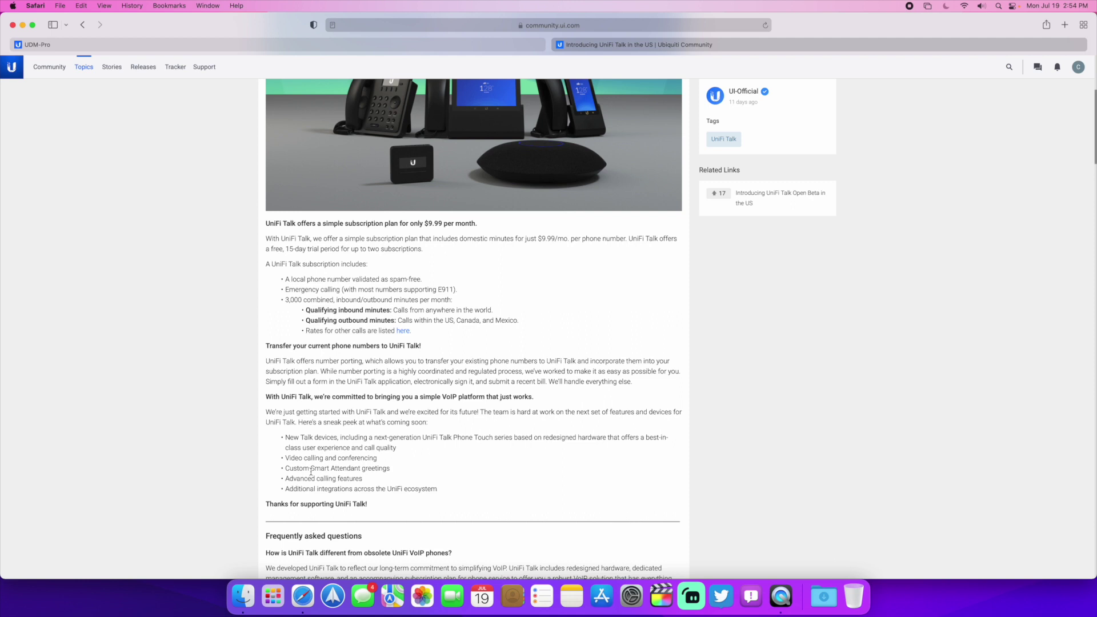
pyautogui.scroll(3, 585, 355)
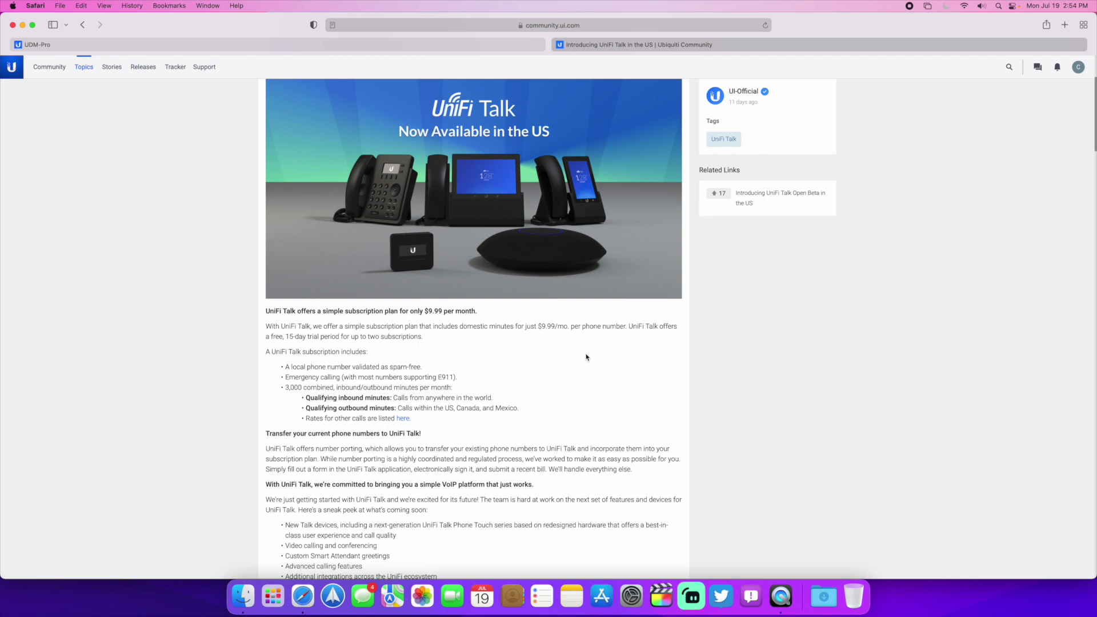
pyautogui.scroll(-5, 586, 357)
pyautogui.scroll(4, 506, 313)
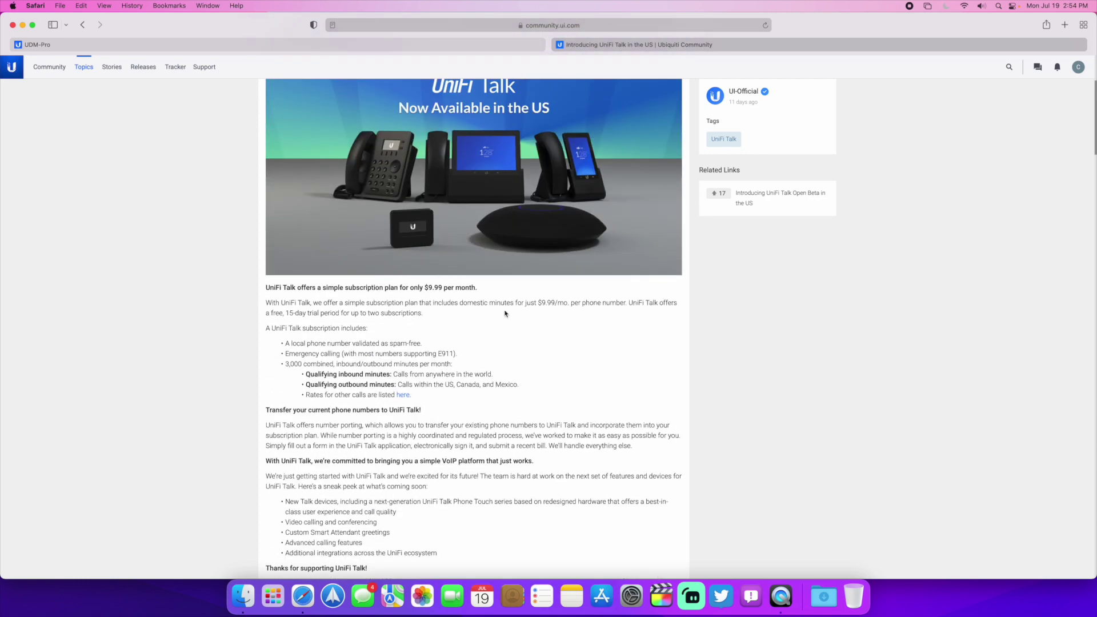
# Step: Return to the UDM-Pro console tab and launch the Talk dashboard showing Great performance and 21ms latency
pyautogui.click(327, 45)
pyautogui.click(565, 294)
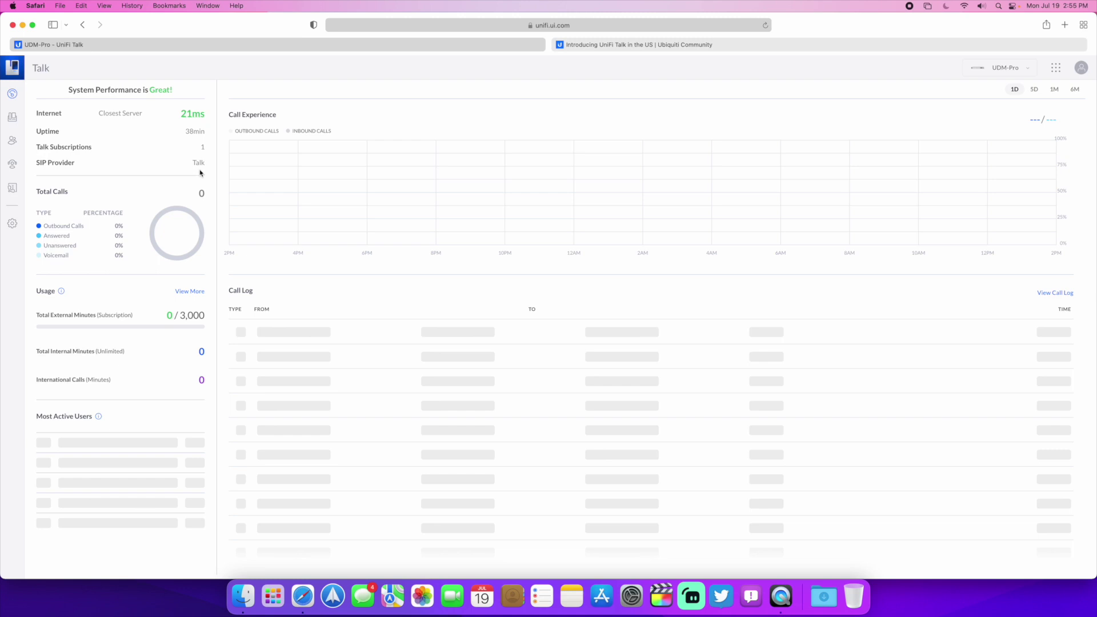
# Step: Inspect the Desk Phone's overview (online, firmware 1.1.8) and its Settings tab, then close the panel
pyautogui.click(12, 119)
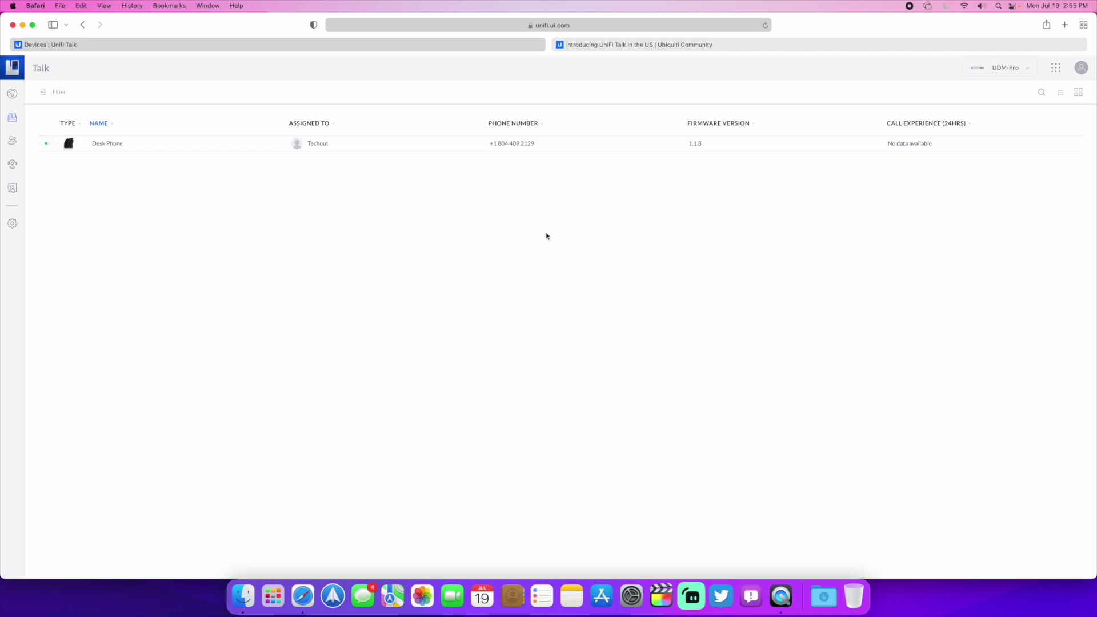
pyautogui.click(740, 147)
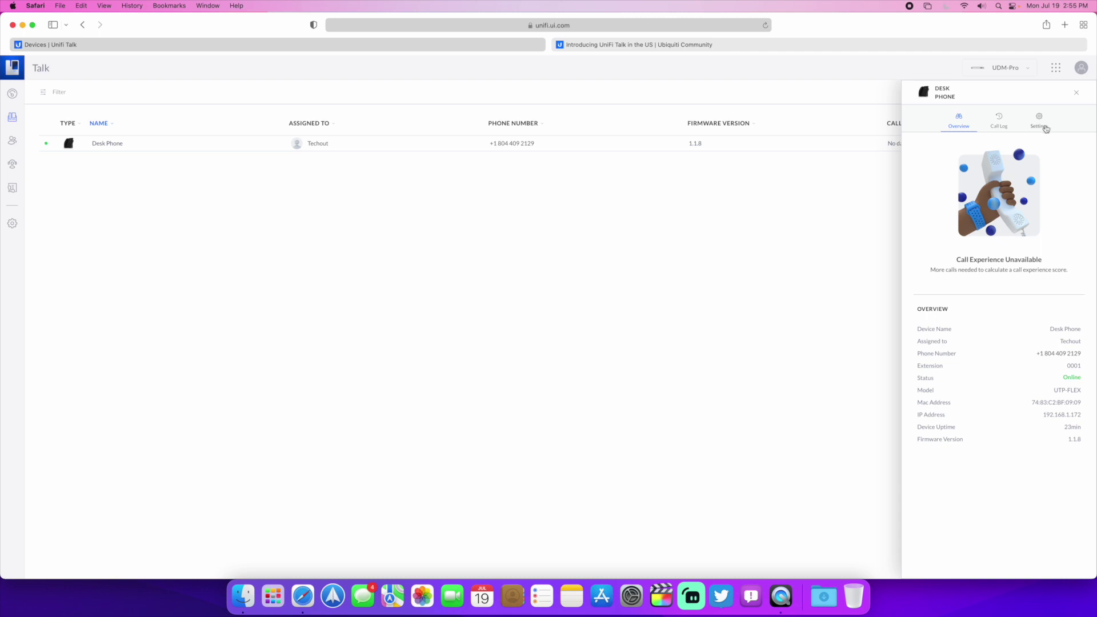
pyautogui.click(1038, 127)
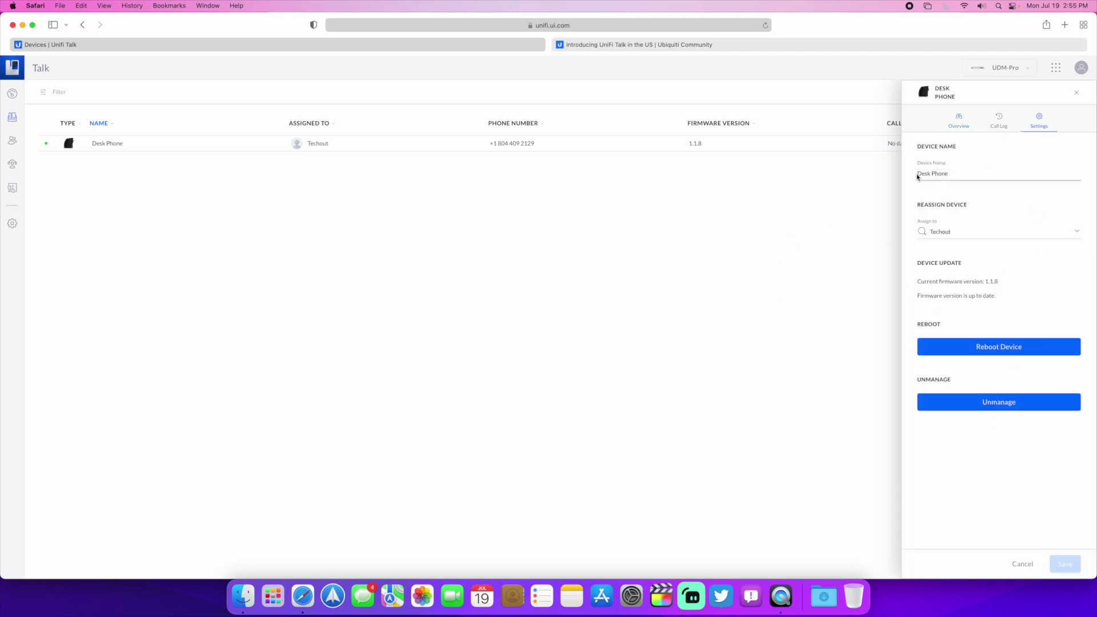
pyautogui.click(1077, 95)
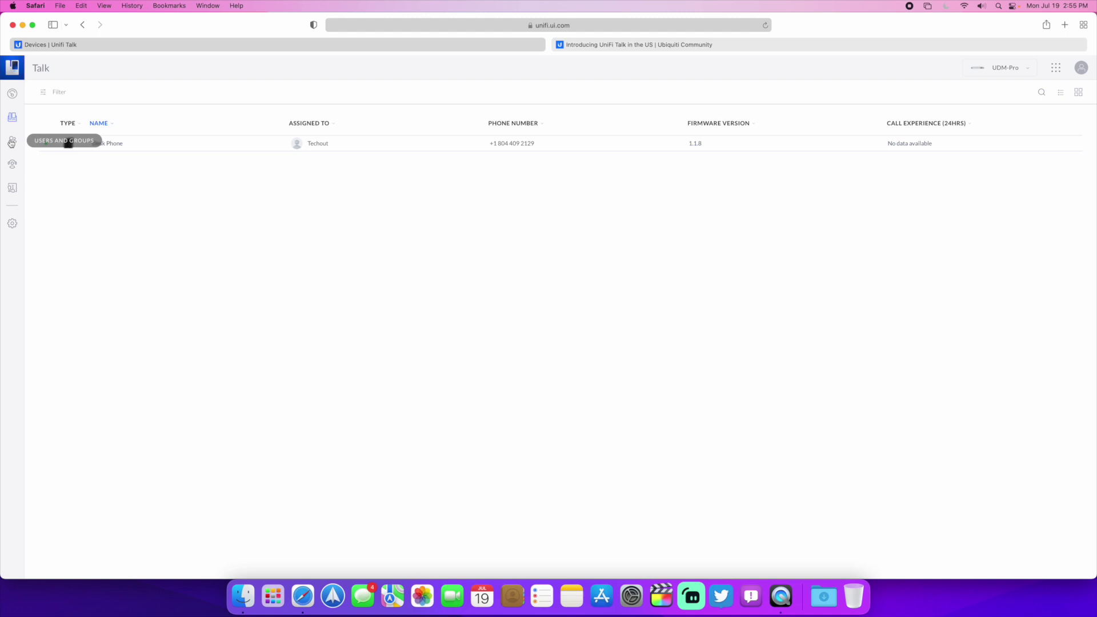
# Step: Review the TechOut greeting's configuration in the Smart Attendant call flow and close it unchanged
pyautogui.click(12, 164)
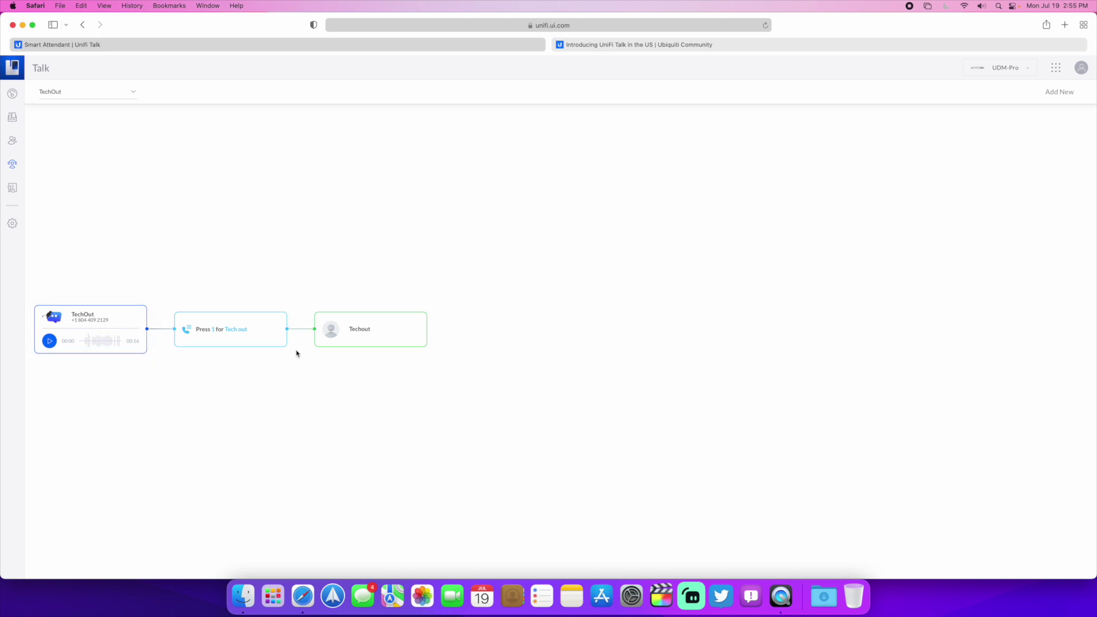
pyautogui.moveTo(68, 345)
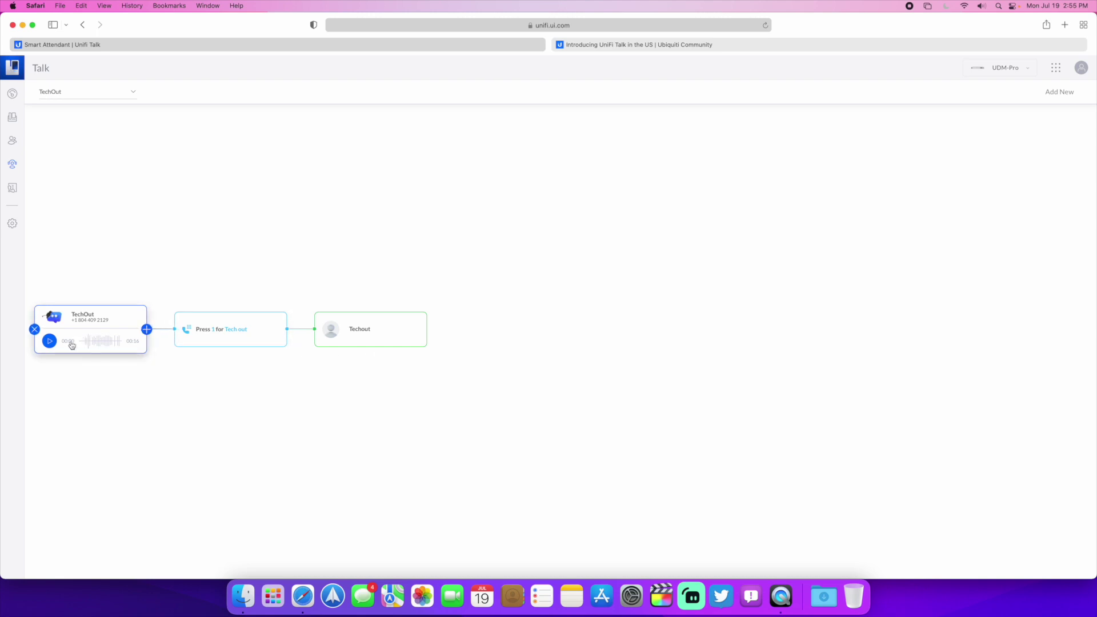
pyautogui.click(124, 322)
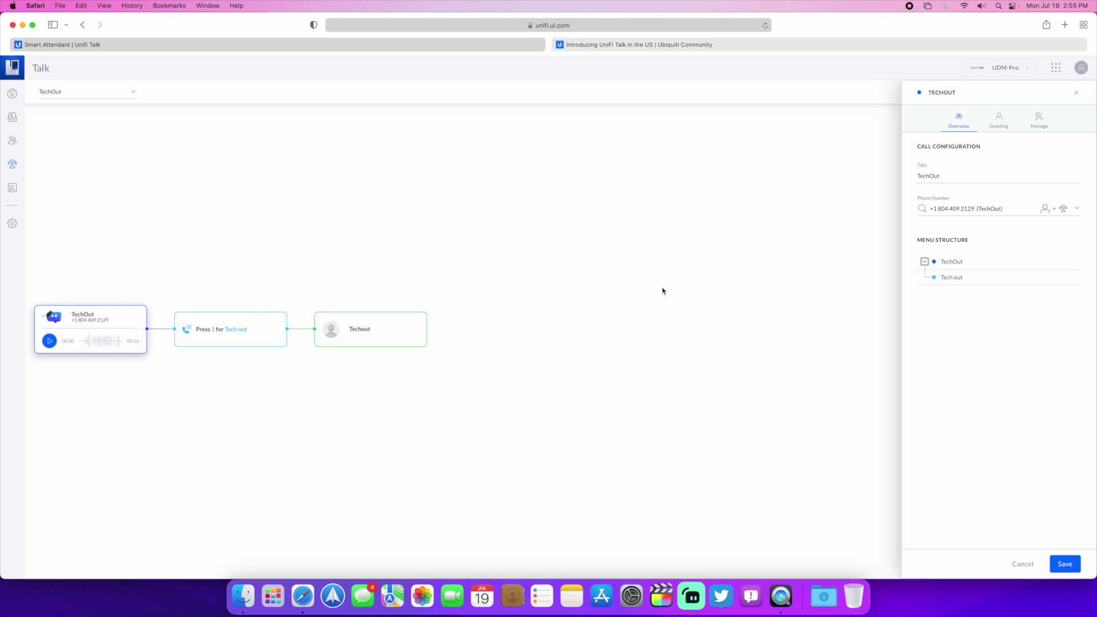
pyautogui.click(1077, 92)
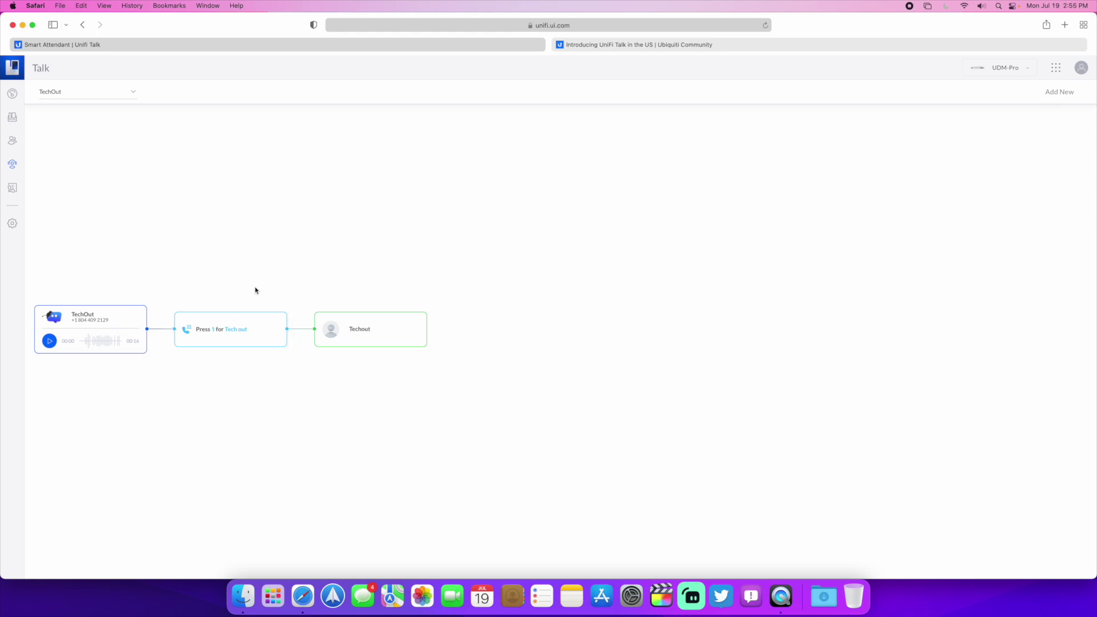
pyautogui.click(350, 329)
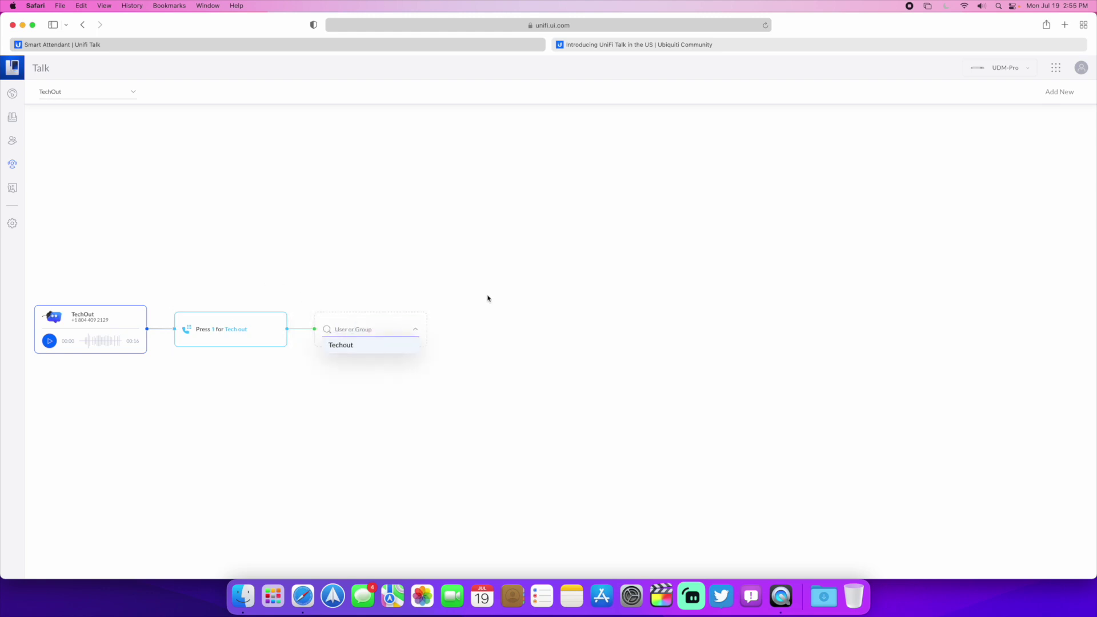
pyautogui.click(391, 222)
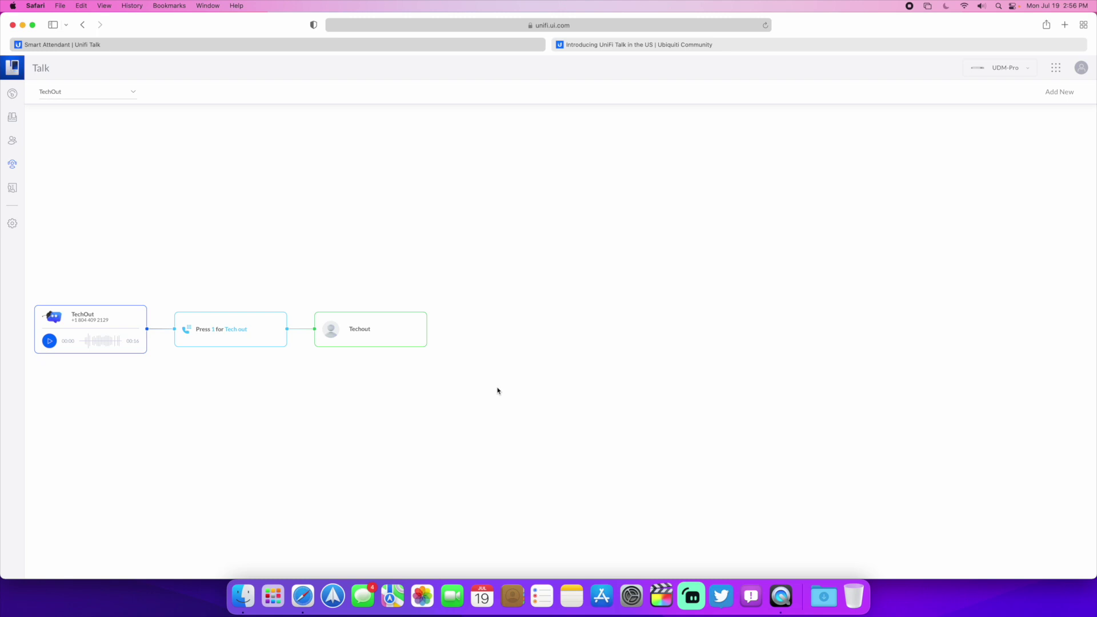
# Step: Open the Call Log page, which shows no call logs yet
pyautogui.click(13, 191)
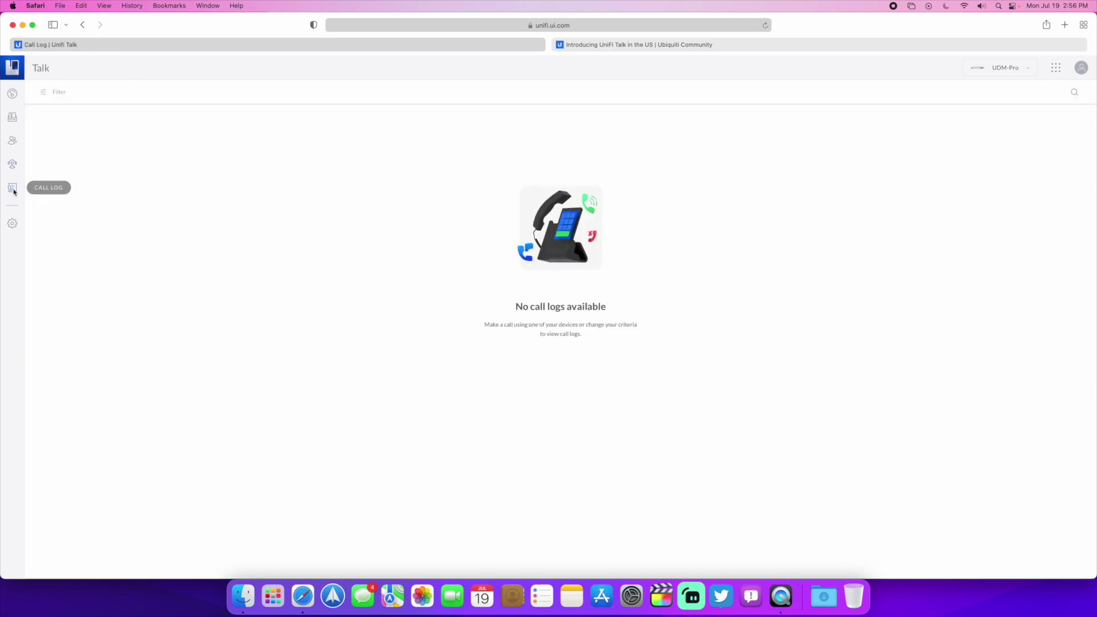
# Step: In Call Settings, preview the hold music tracks and replace Electronic with Upbeat
pyautogui.click(11, 224)
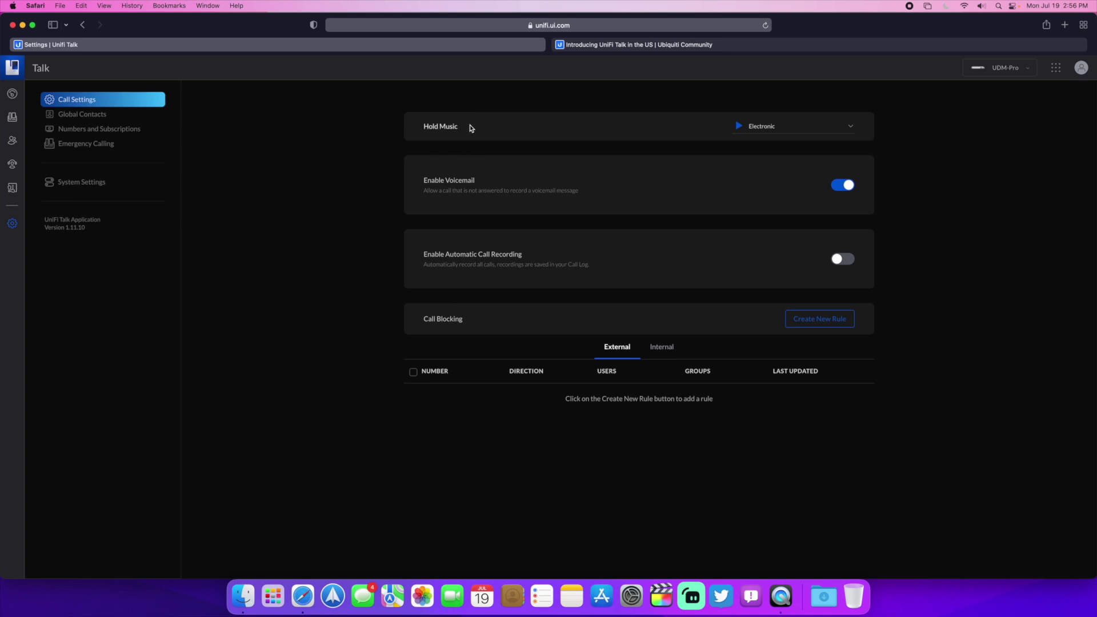
pyautogui.click(739, 127)
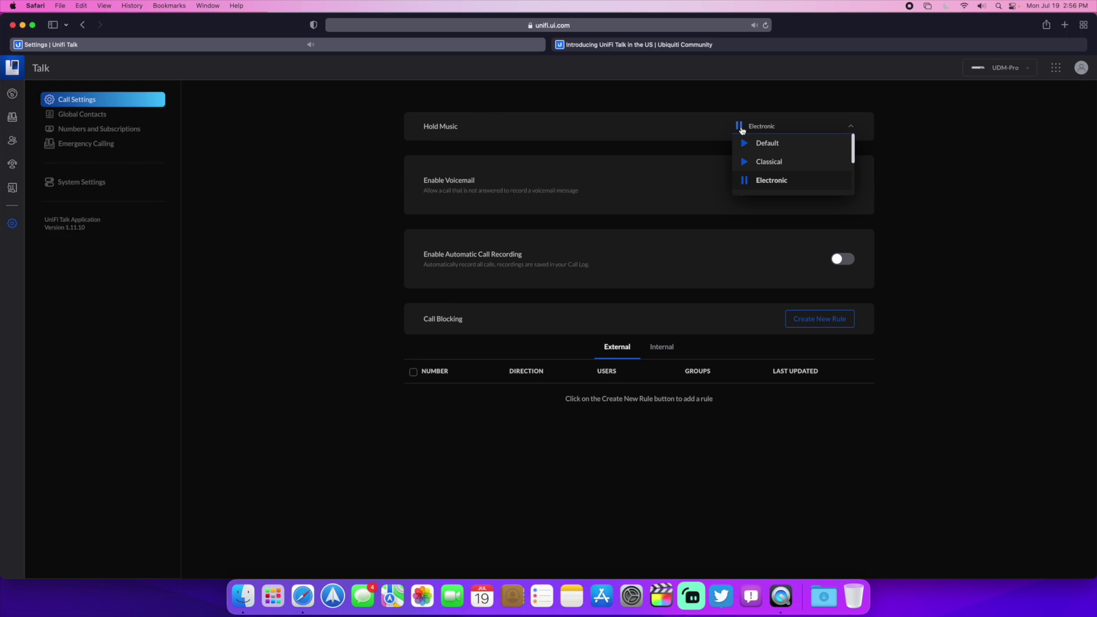
pyautogui.click(740, 127)
pyautogui.click(324, 149)
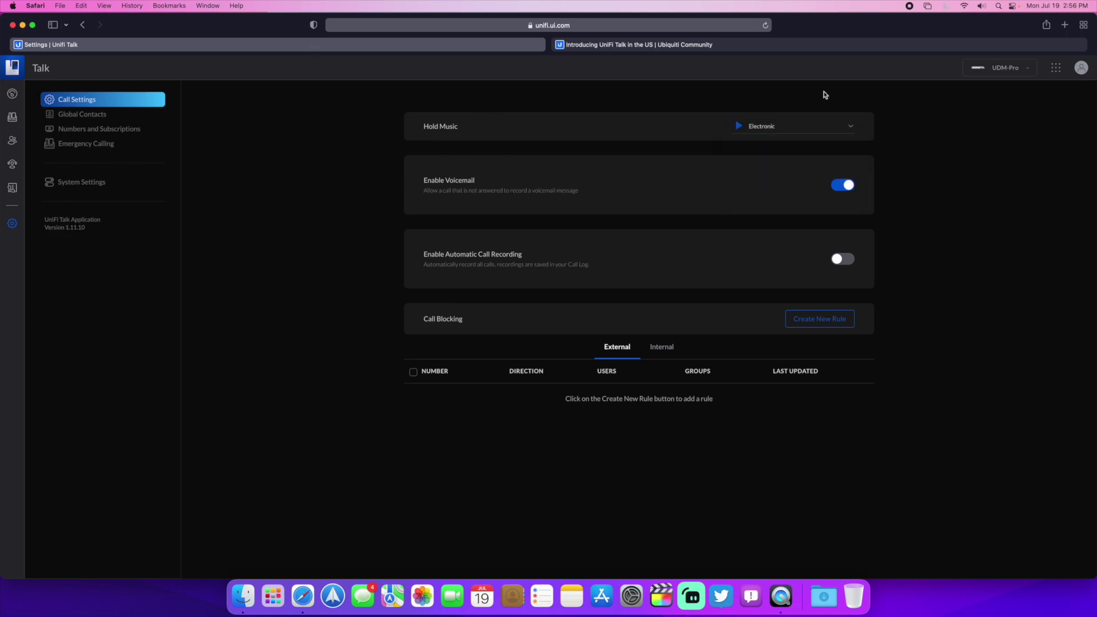
pyautogui.click(836, 132)
pyautogui.scroll(-3, 806, 177)
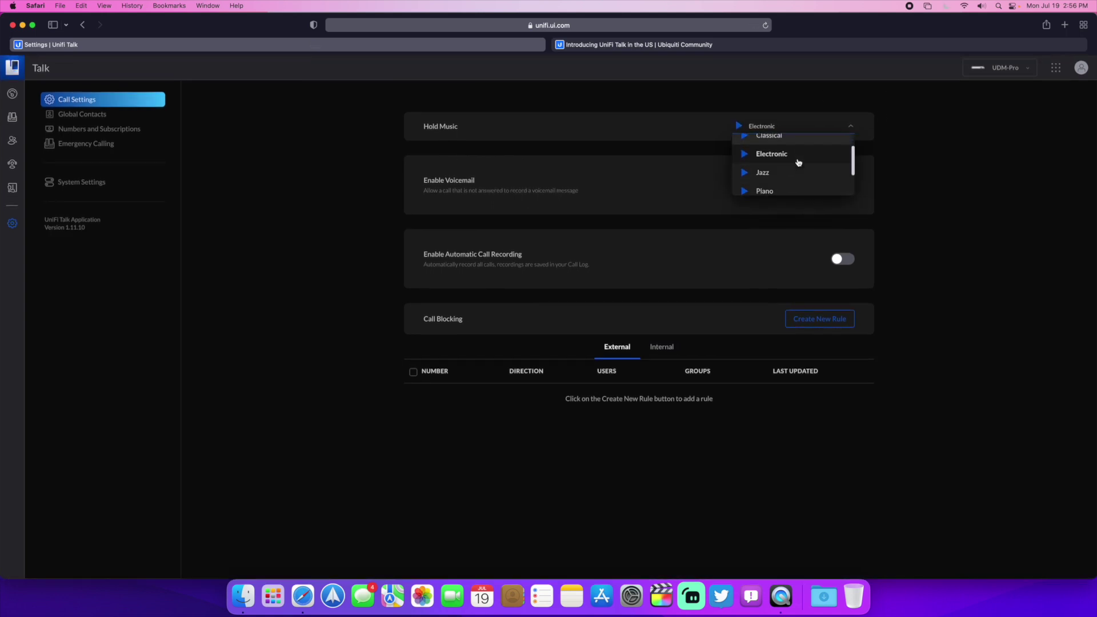
pyautogui.click(746, 187)
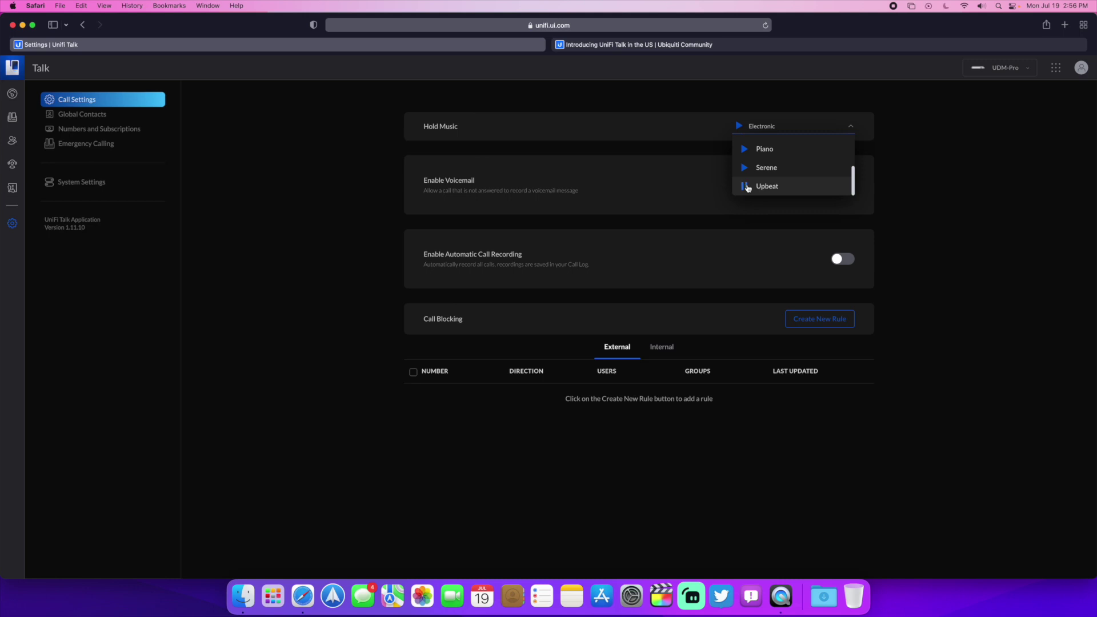
pyautogui.click(767, 186)
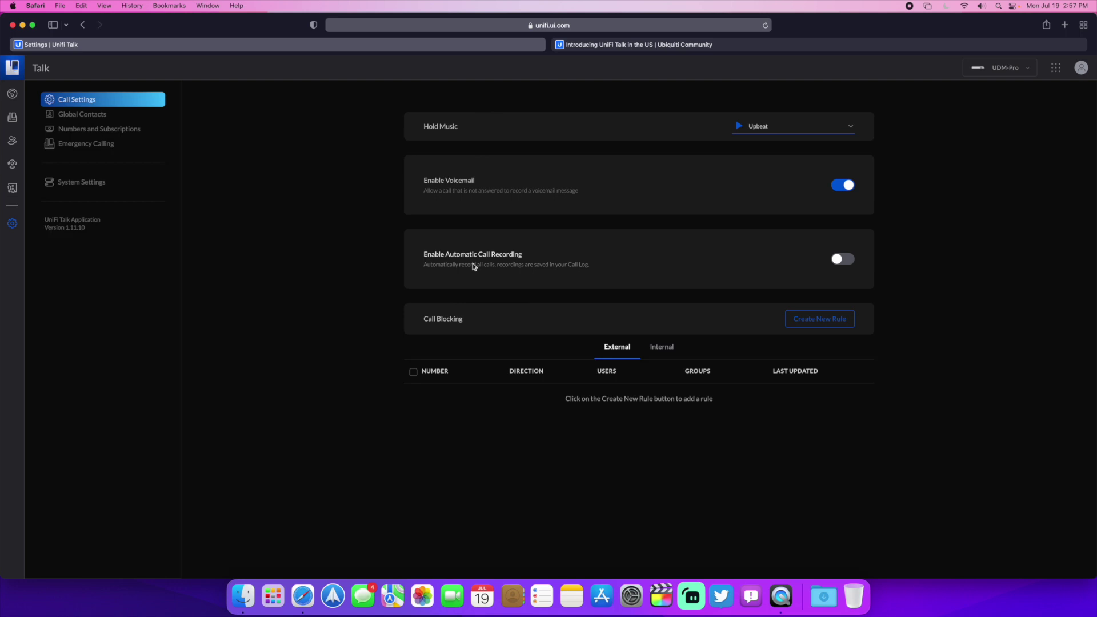
pyautogui.click(842, 262)
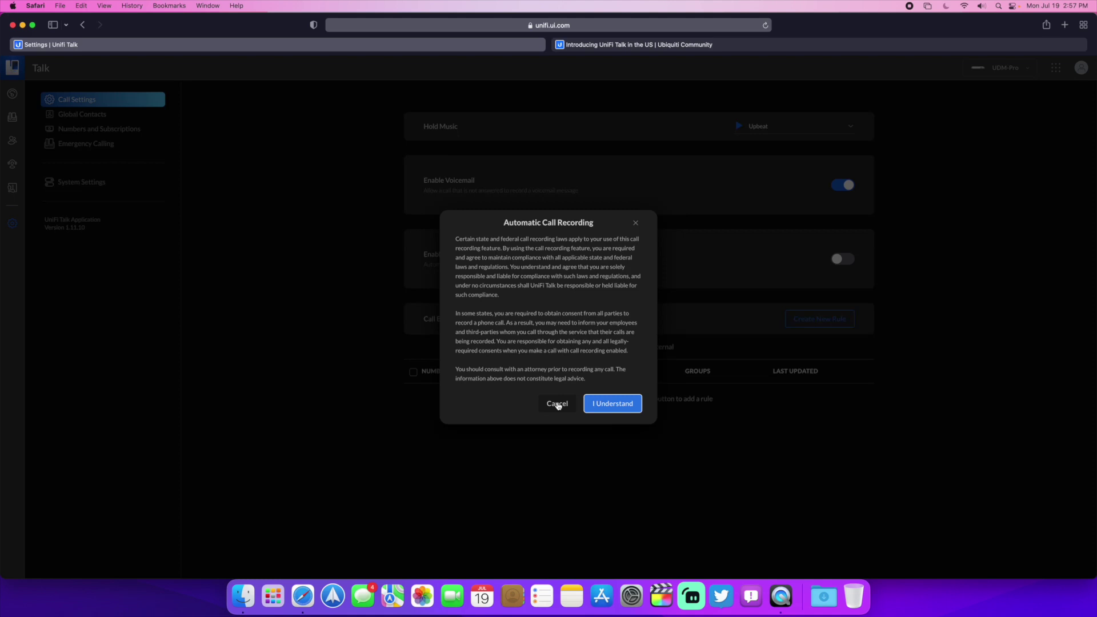
pyautogui.click(558, 404)
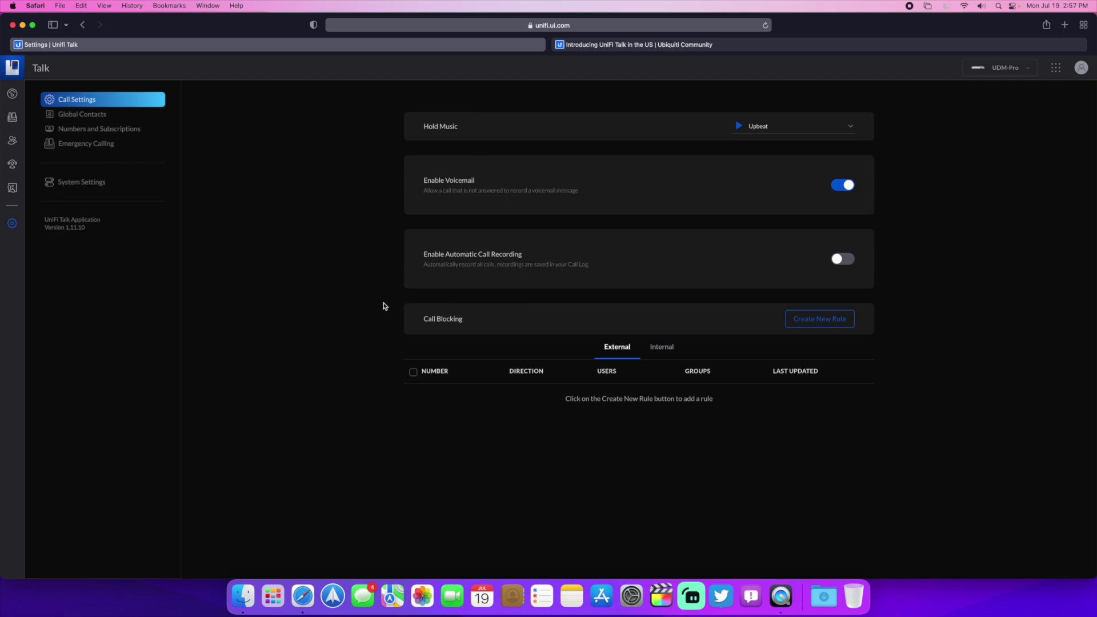
# Step: Open Numbers and Subscriptions from Global Contacts, showing the $9.99 payment due July 27
pyautogui.click(92, 114)
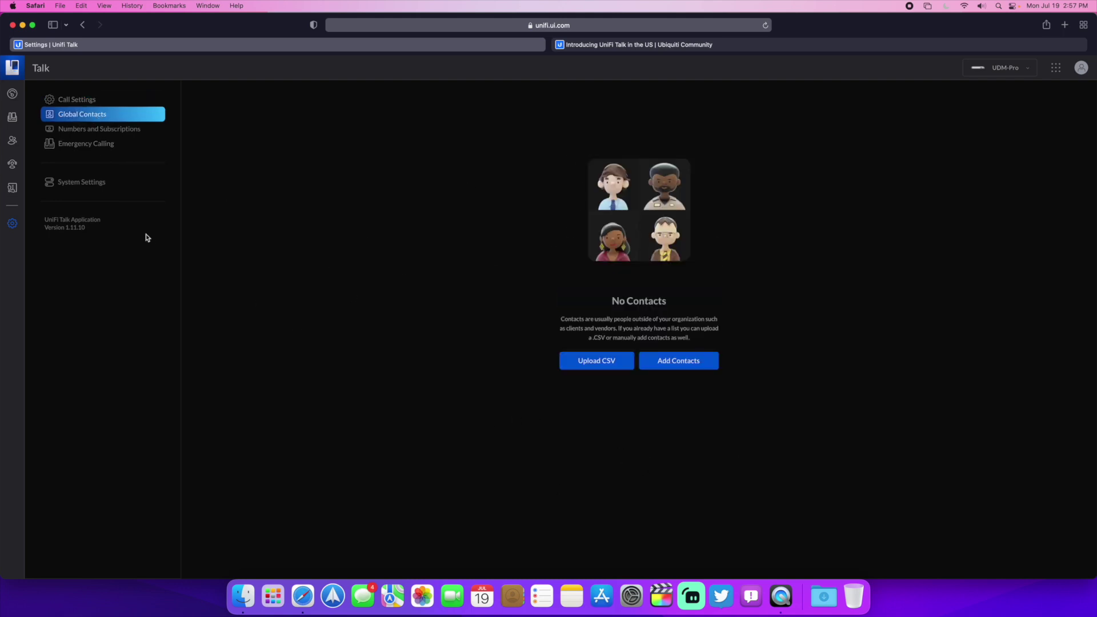
pyautogui.click(106, 131)
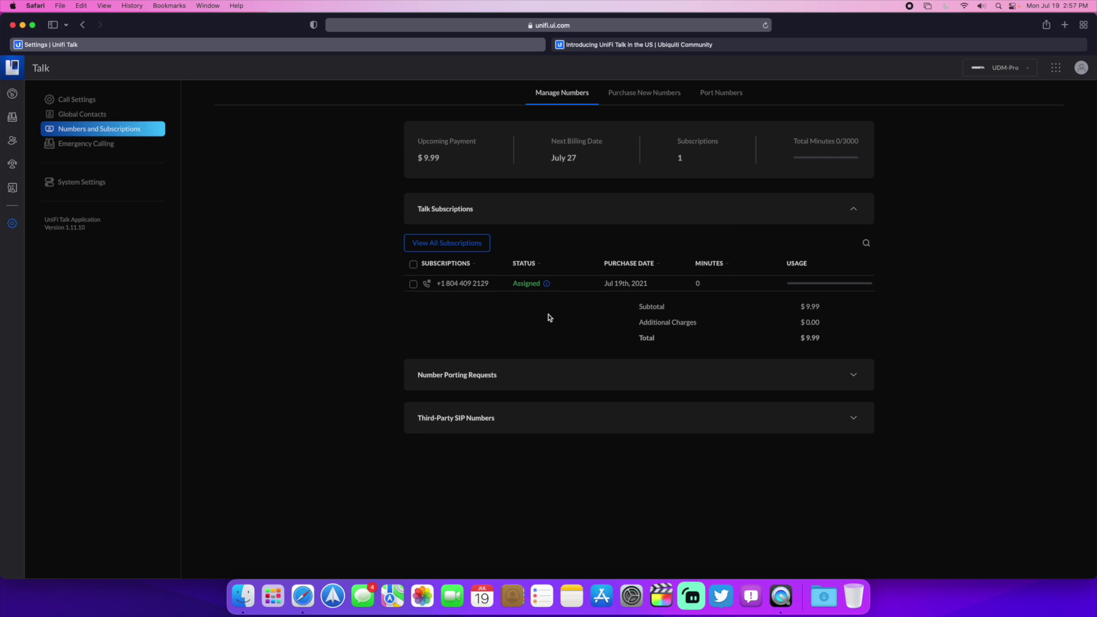
pyautogui.moveTo(544, 288)
# Step: Expand and collapse the Talk Subscriptions, Number Porting Requests and Third-Party SIP Numbers sections
pyautogui.click(753, 212)
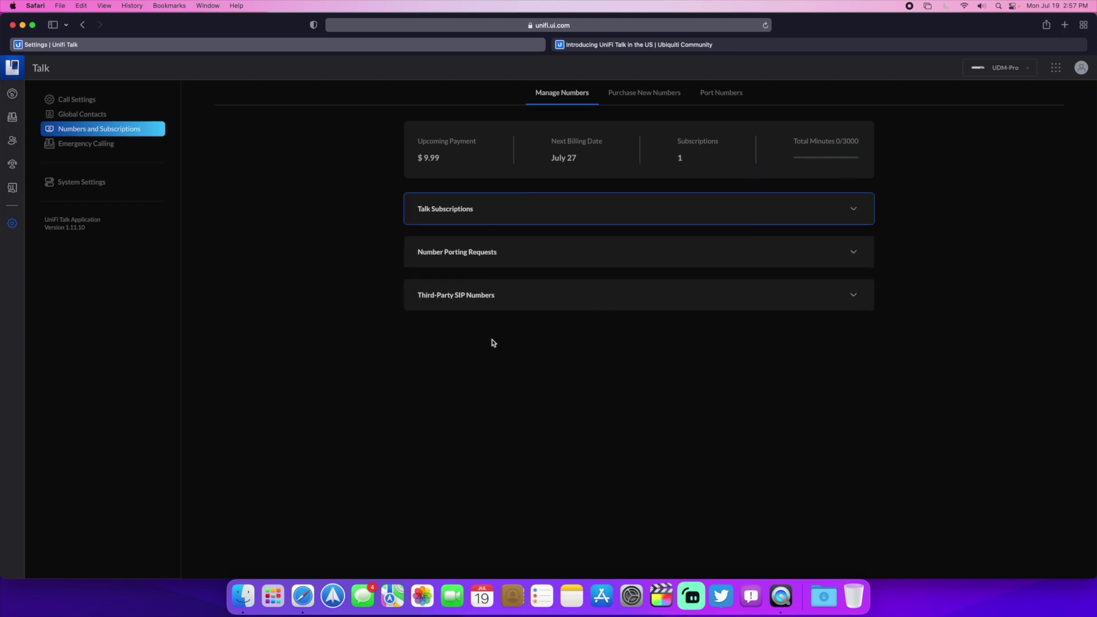
pyautogui.click(473, 253)
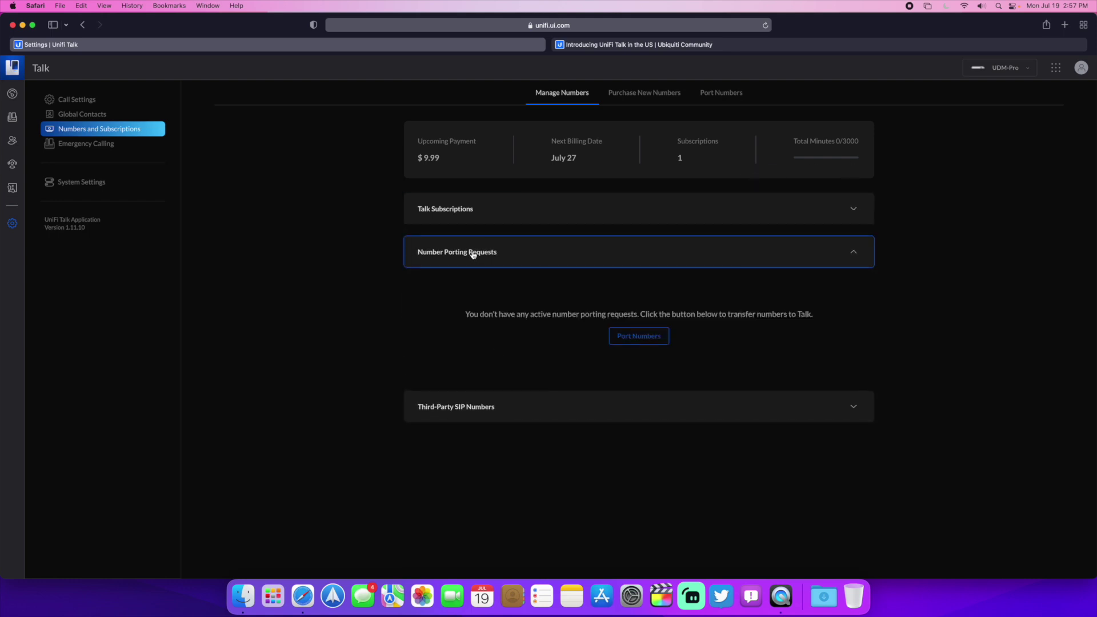
pyautogui.click(502, 256)
pyautogui.click(489, 307)
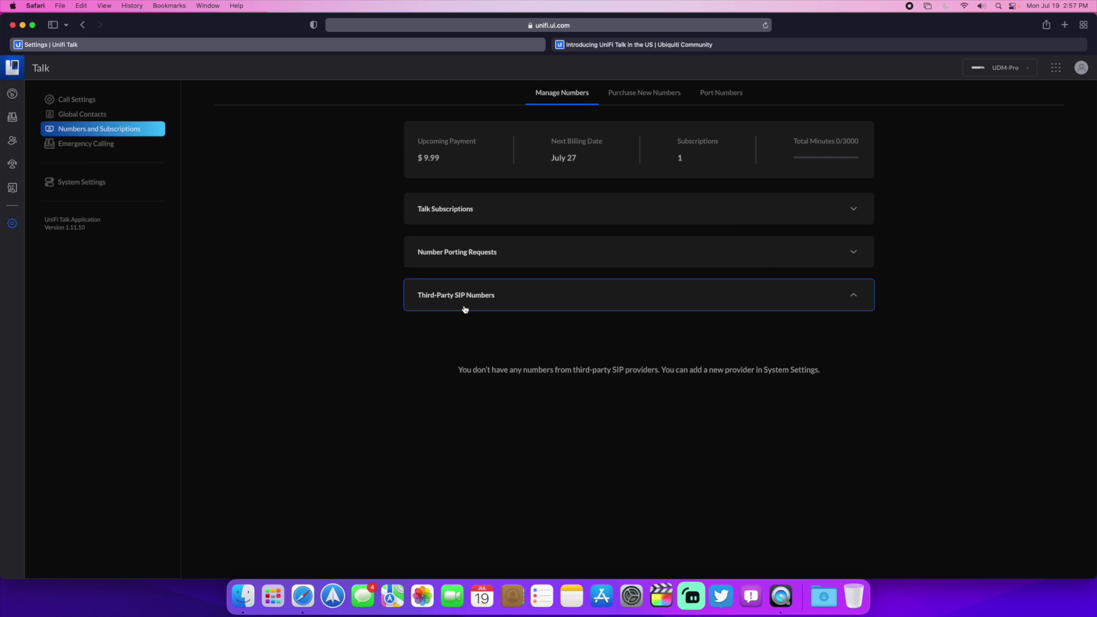
pyautogui.click(460, 302)
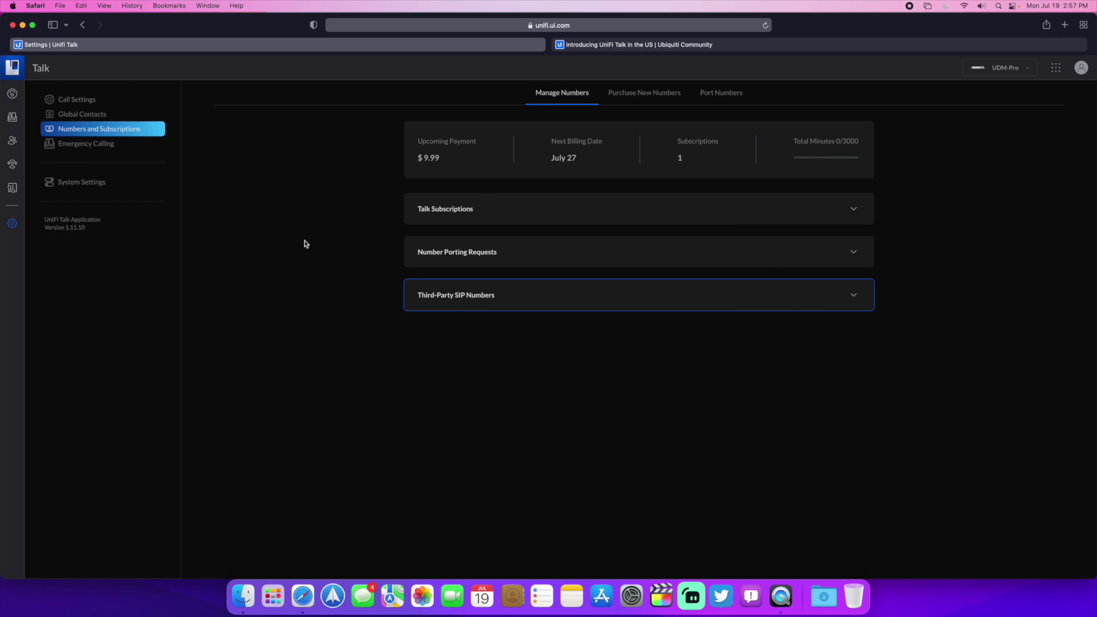
# Step: Open System Settings showing 41min uptime, logging options and third-party SIP setup
pyautogui.click(93, 183)
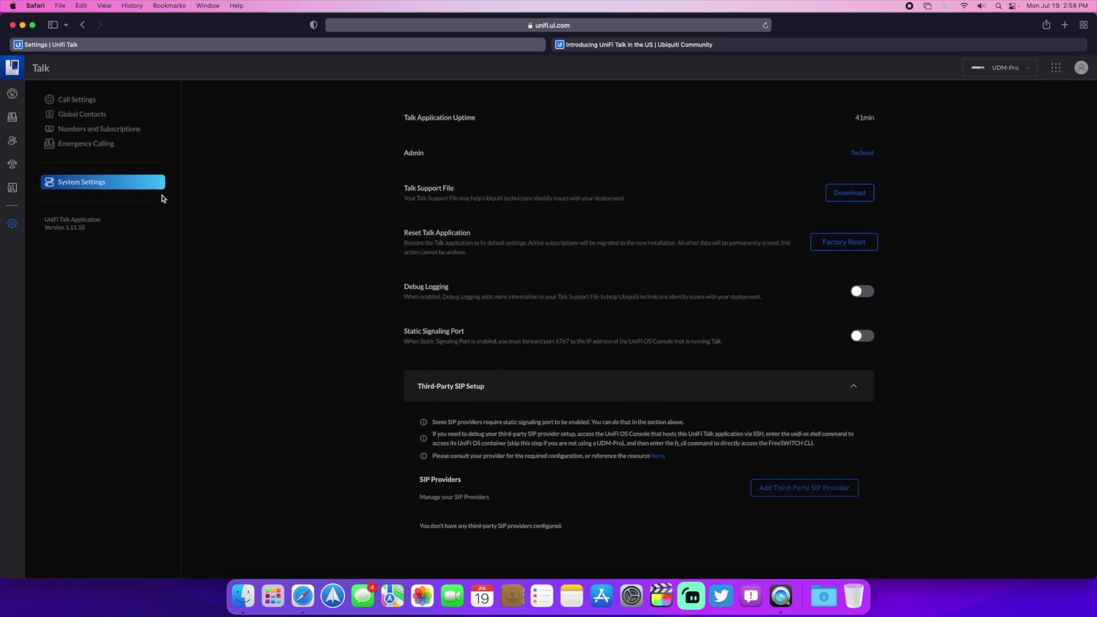
# Step: Go through the dashboard back to the TechOut Smart Attendant call flow with its 16-second greeting
pyautogui.click(12, 96)
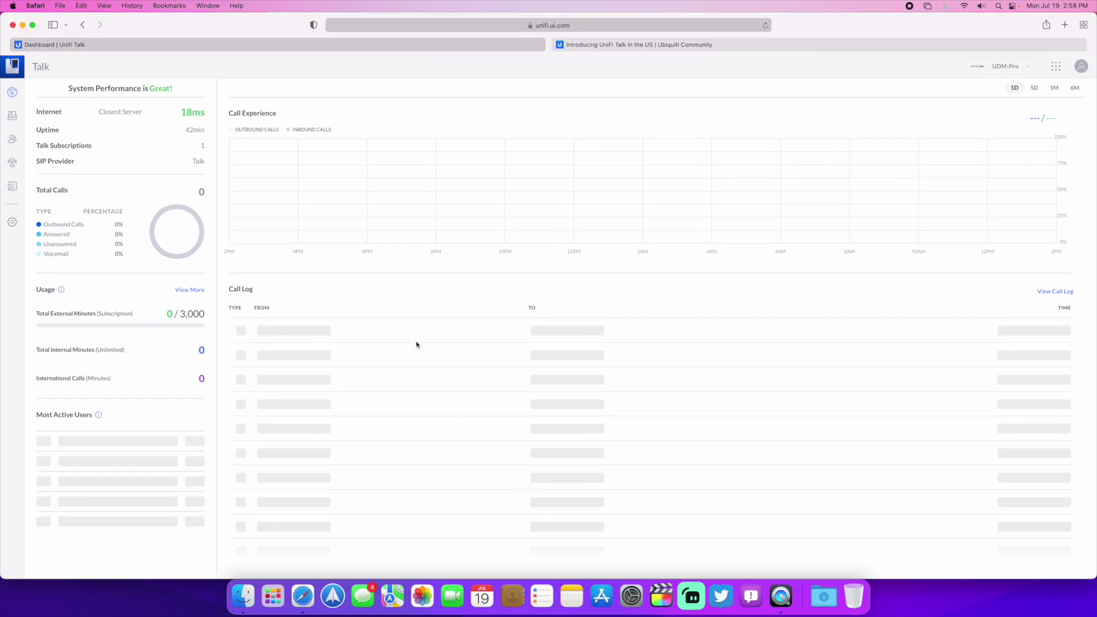
pyautogui.click(12, 164)
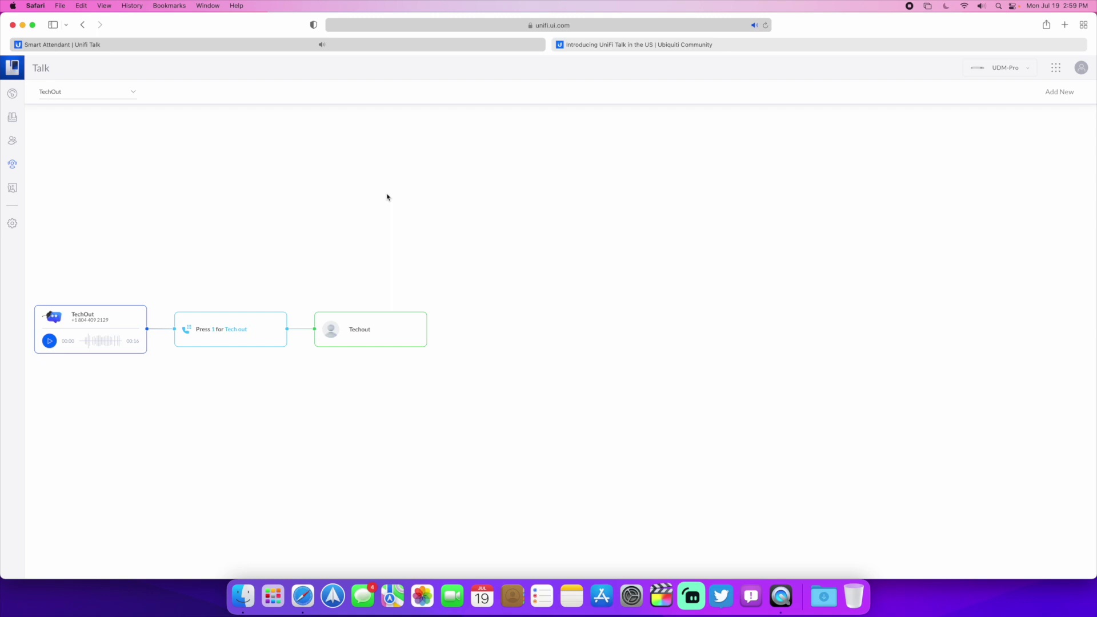
# Step: Glance at the phone devices list, then go back to the Talk dashboard
pyautogui.click(13, 118)
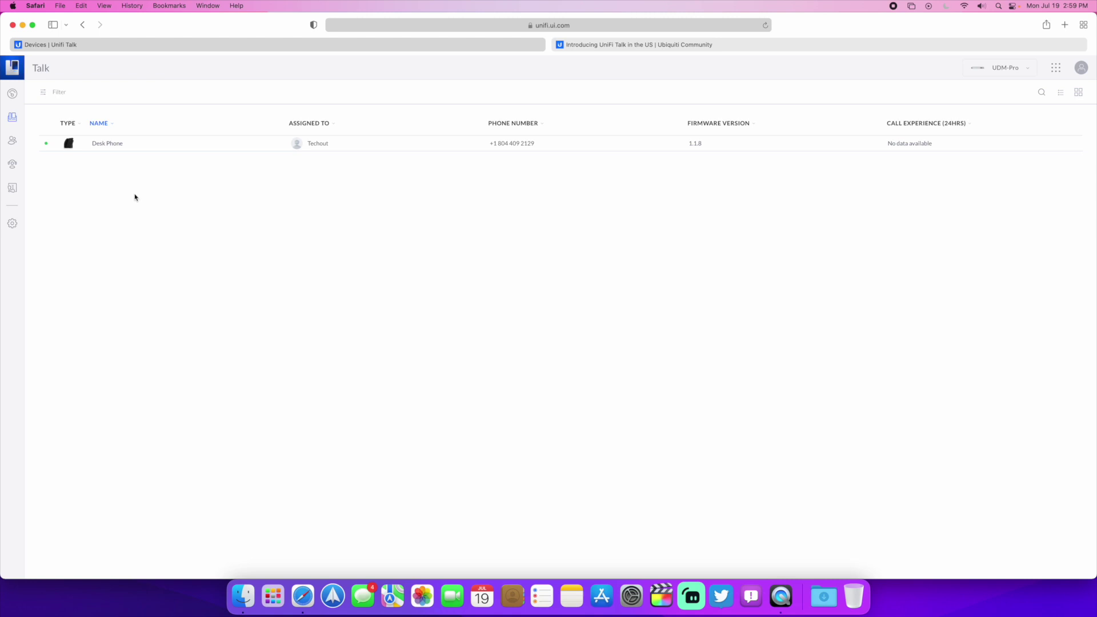
pyautogui.click(12, 93)
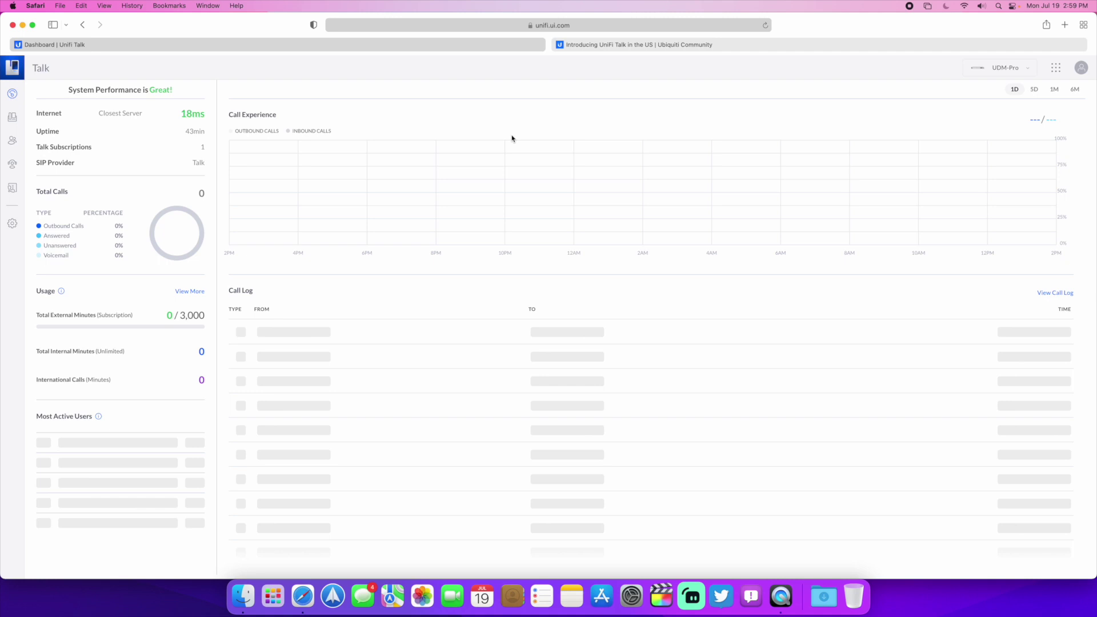
# Step: Switch to the 'Introducing UniFi Talk in the US' community article and scroll to its title
pyautogui.click(623, 44)
pyautogui.scroll(-2, 182, 335)
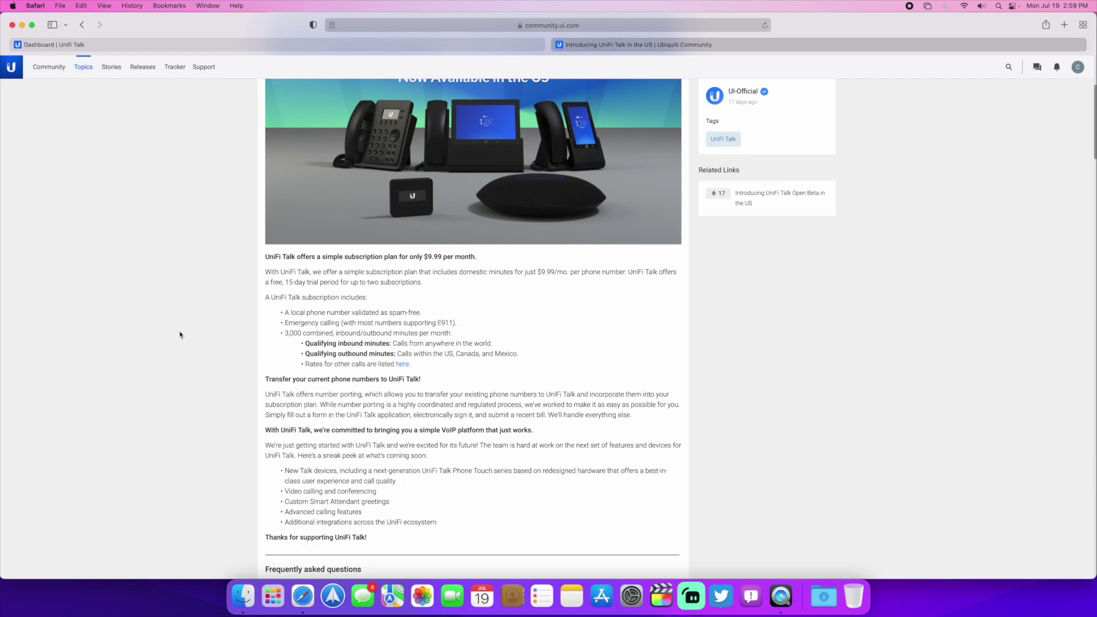
pyautogui.scroll(1, 223, 365)
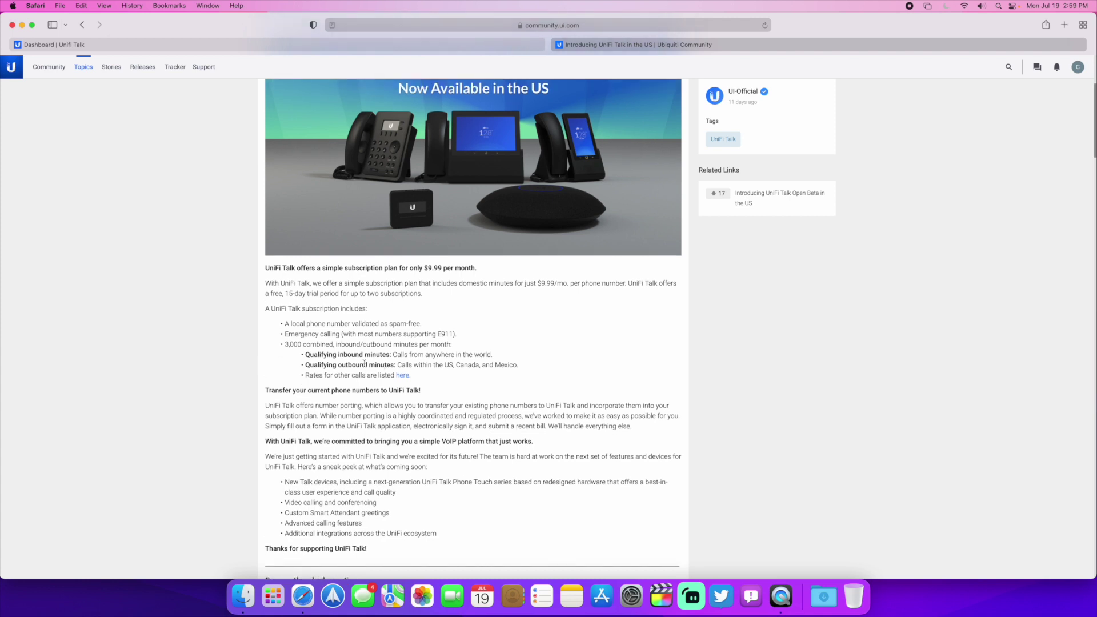
pyautogui.scroll(5, 325, 363)
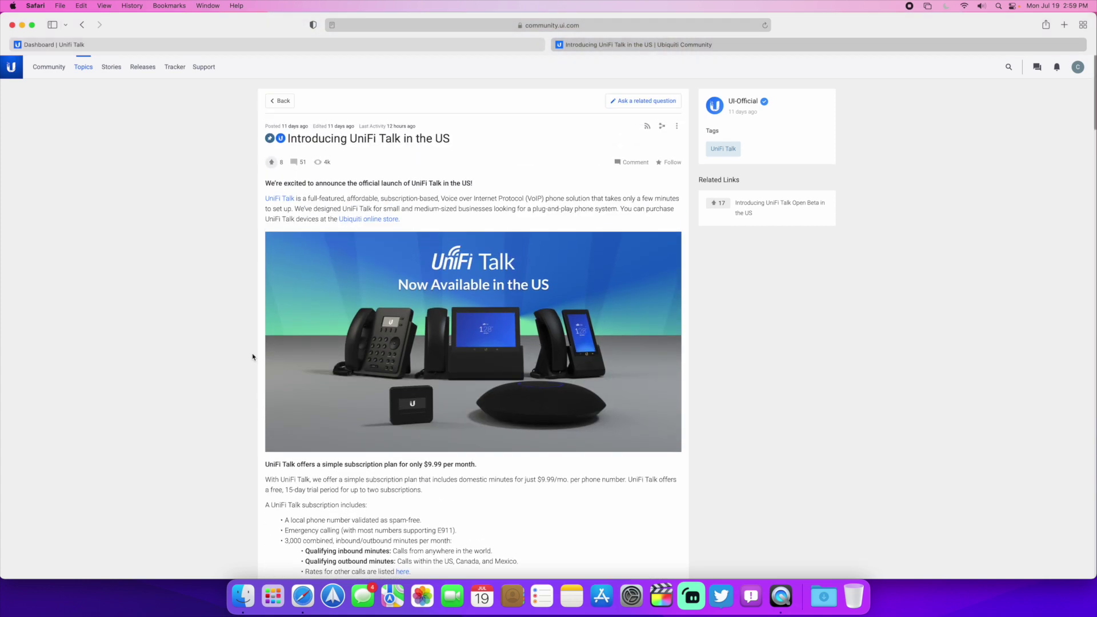